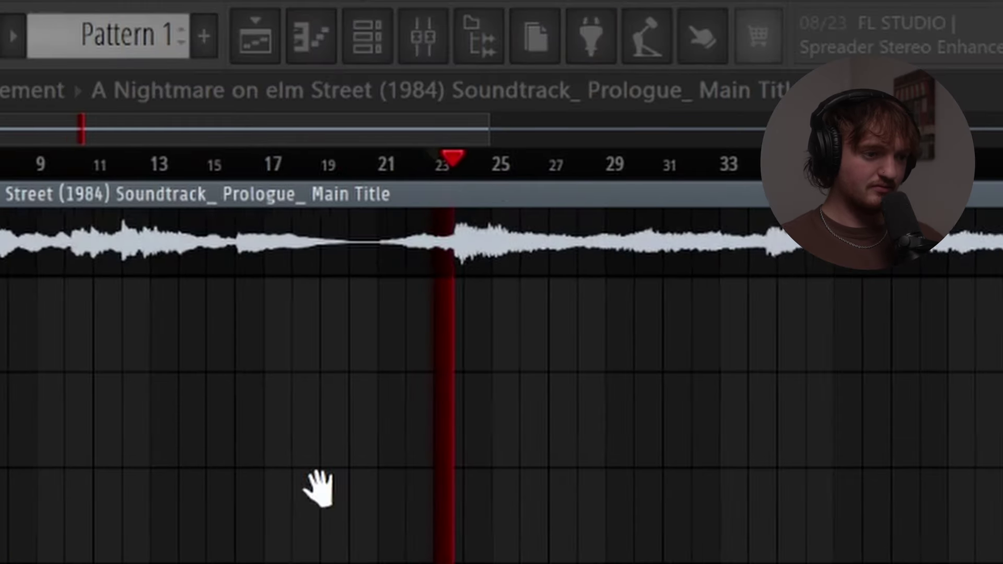
- Audition the soundtrack clip and slice it just after the start of bar 9
scroll(306, 491, right, 2)
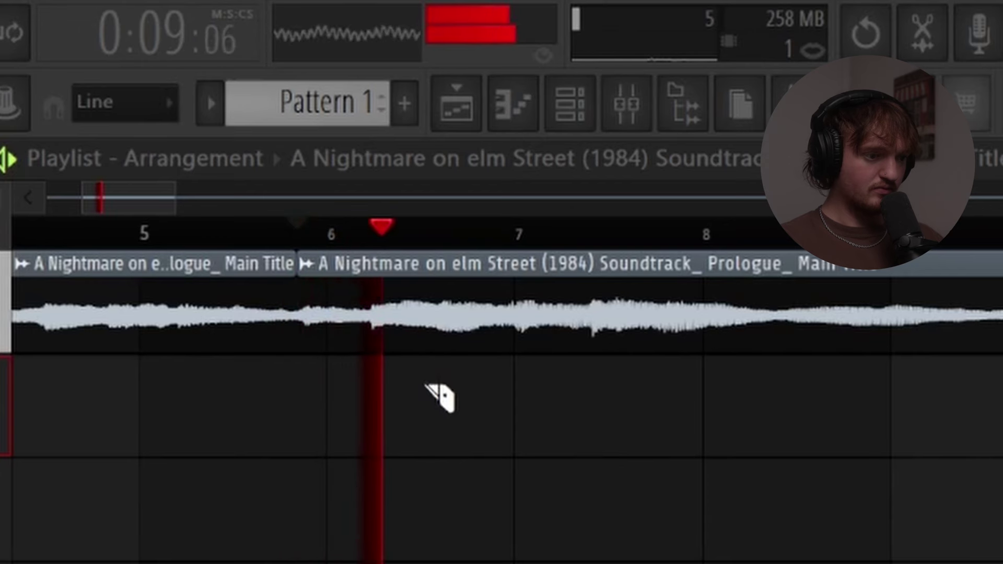
drag(535, 119, 483, 142)
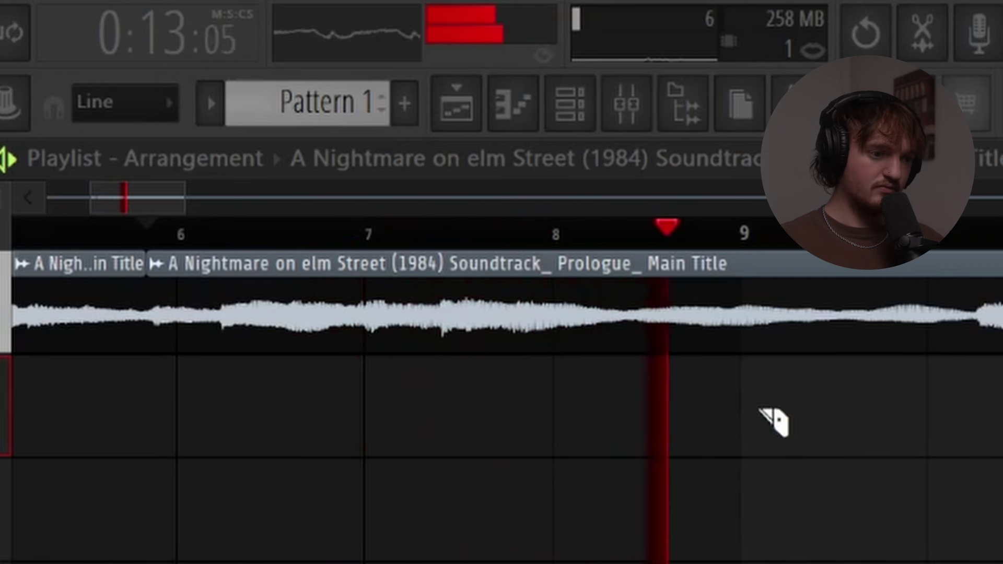
key(space)
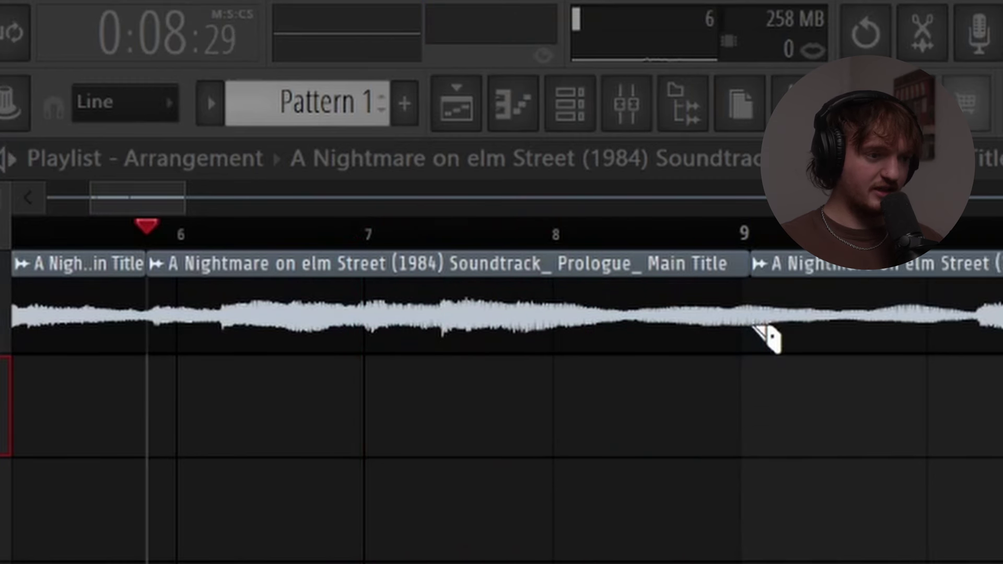
scroll(644, 332, left, 8)
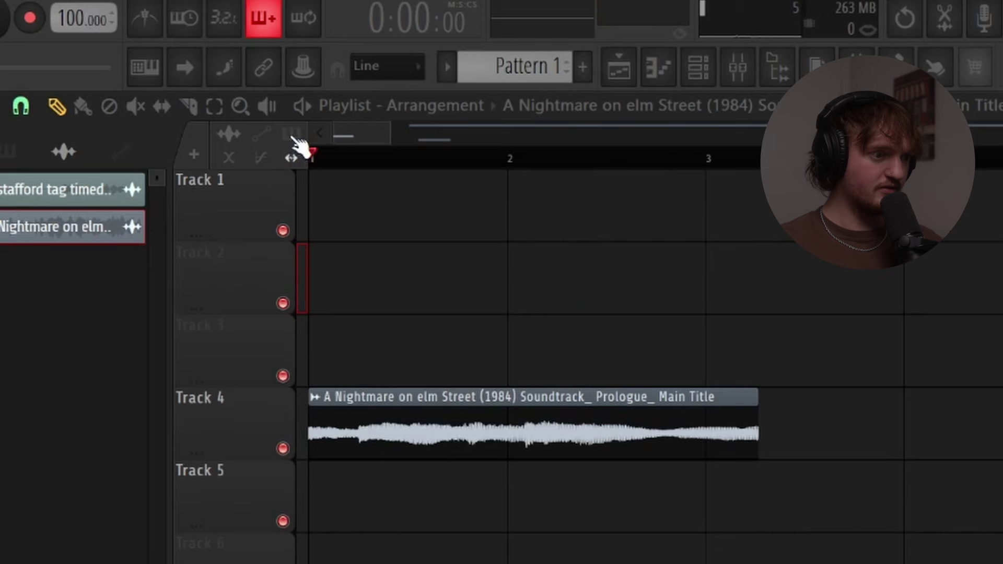
- Turn on the metronome, play the Track 4 clip against it and place the clip's second slice directly at bar 2
click(142, 24)
key(space)
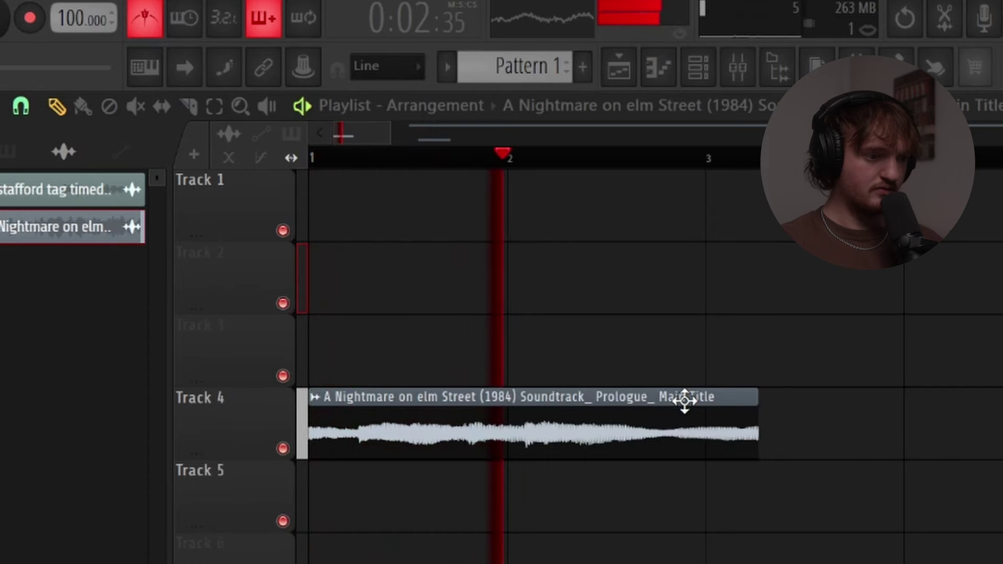
key(space)
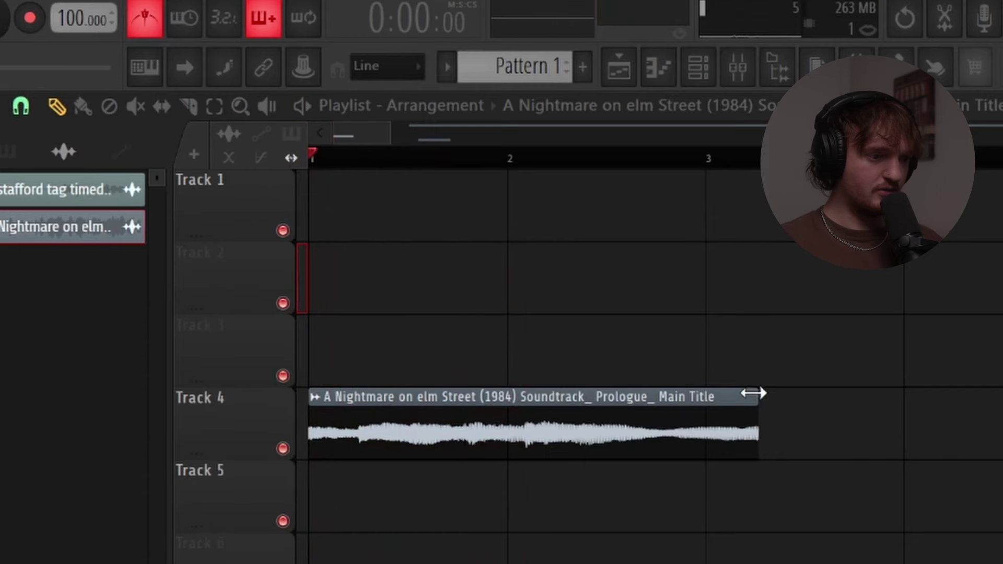
drag(752, 394, 729, 390)
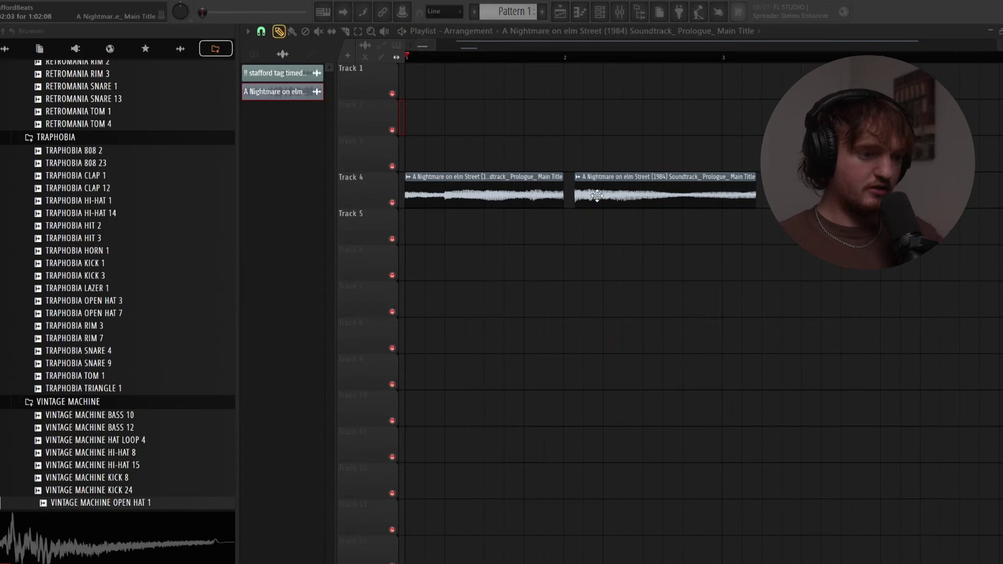
key(space)
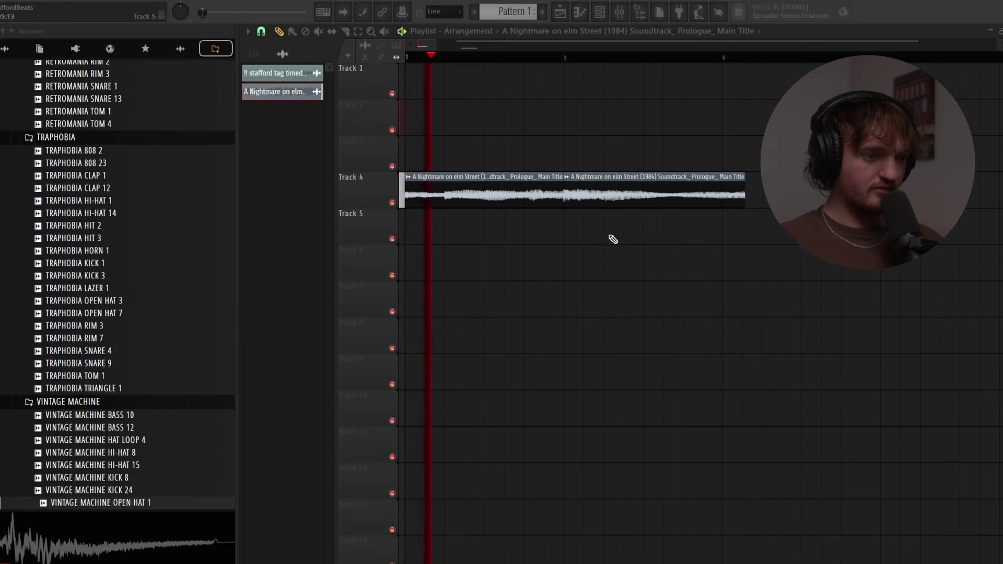
- Open the second soundtrack slice's channel settings and the options of its time-stretching pitch
double_click(603, 195)
click(415, 292)
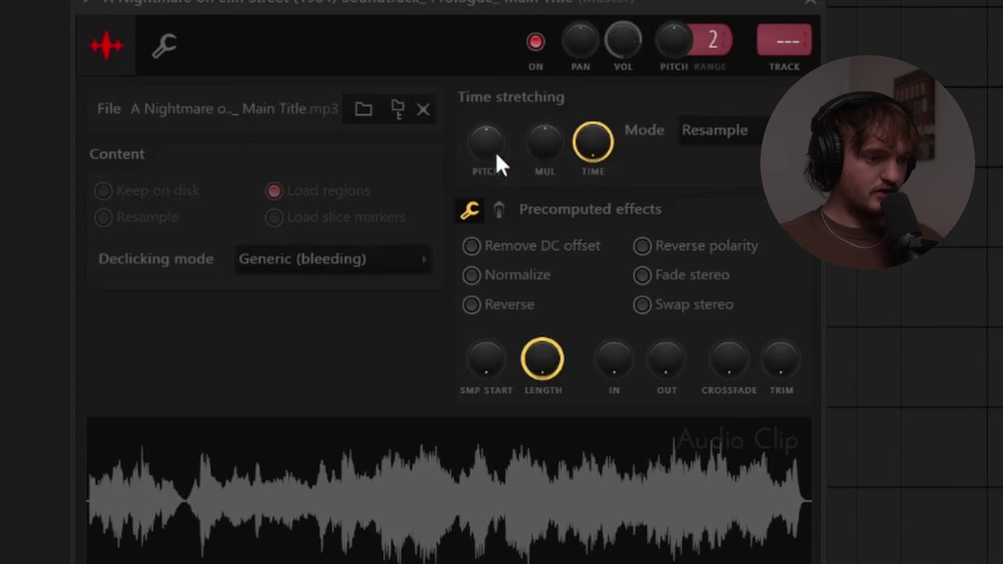
right_click(496, 155)
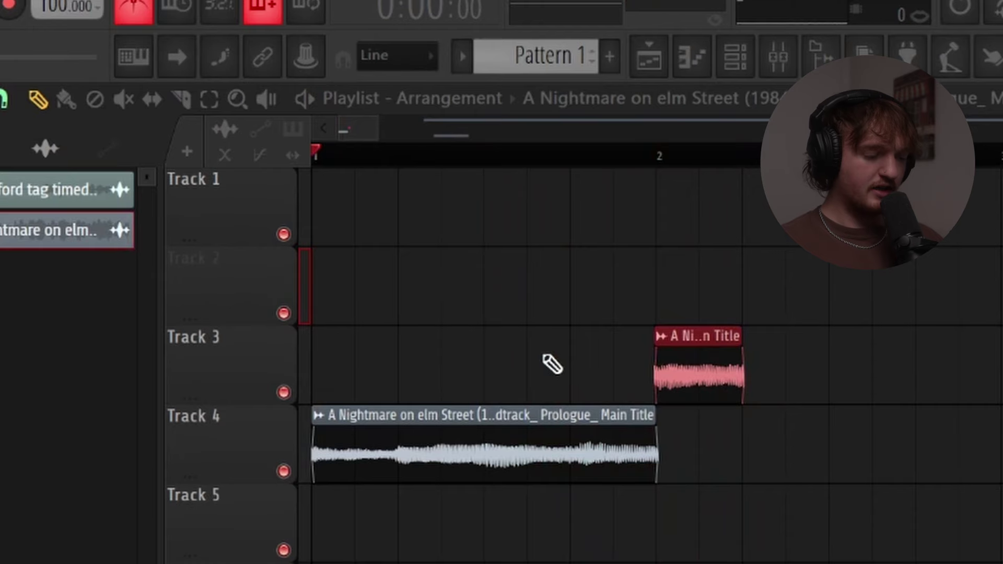
- Consolidate the short slice on Track 3 at bar 2 and stretch the new clip out towards bar 3
key(ctrl+alt+c)
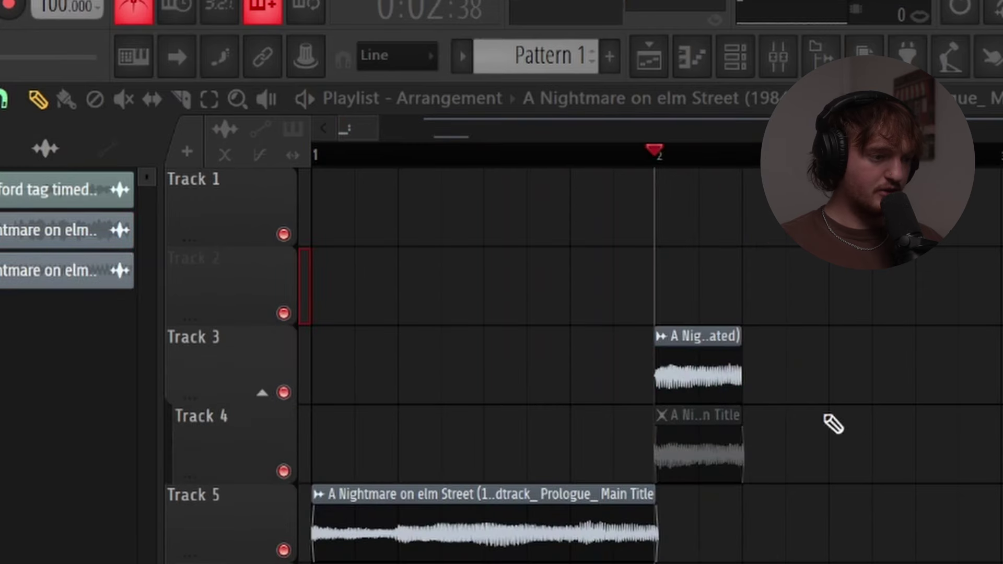
drag(742, 336, 997, 336)
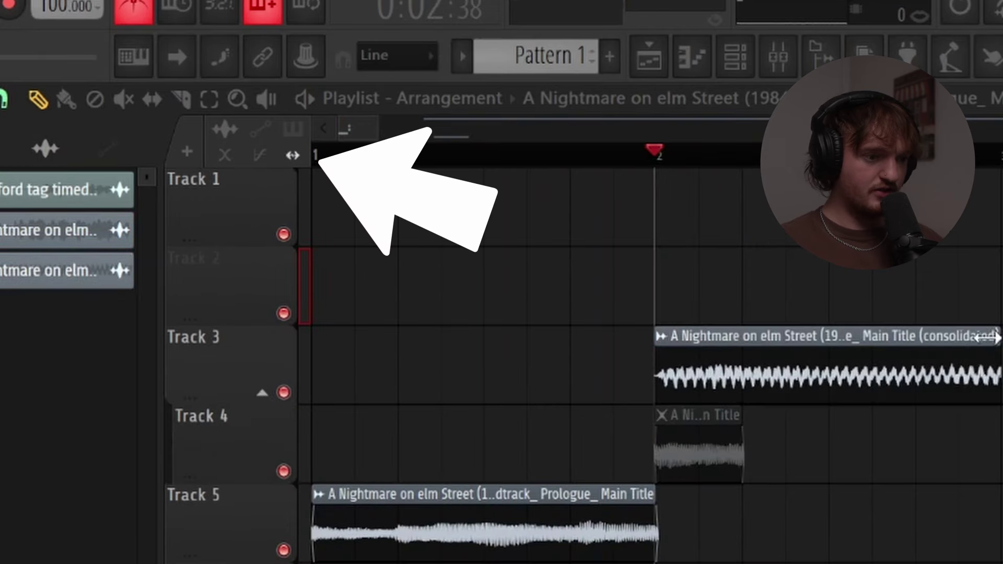
key(space)
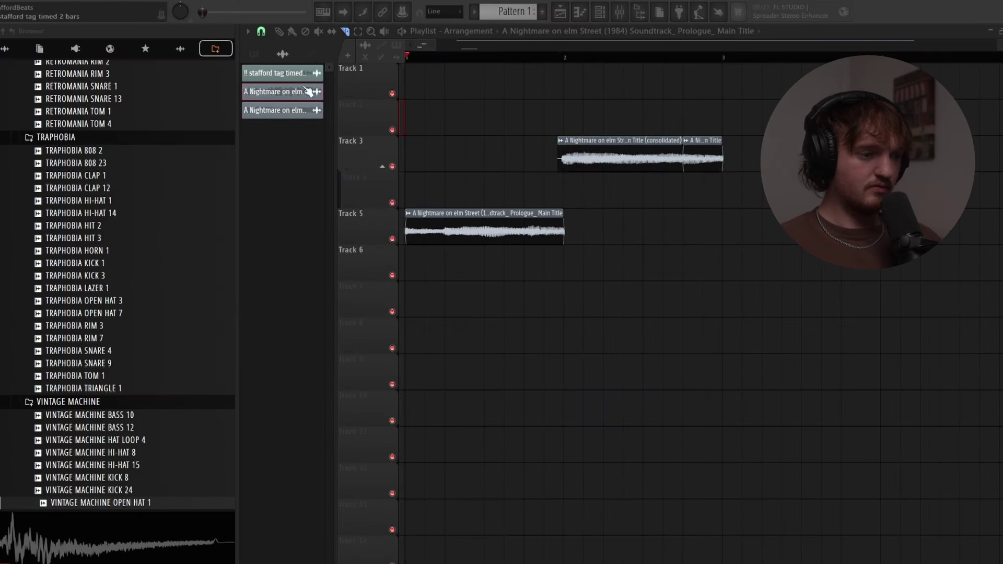
- Play back the chopped two-bar phrase and duplicate all its clips directly after it, starting at bar 3
key(space)
key(p)
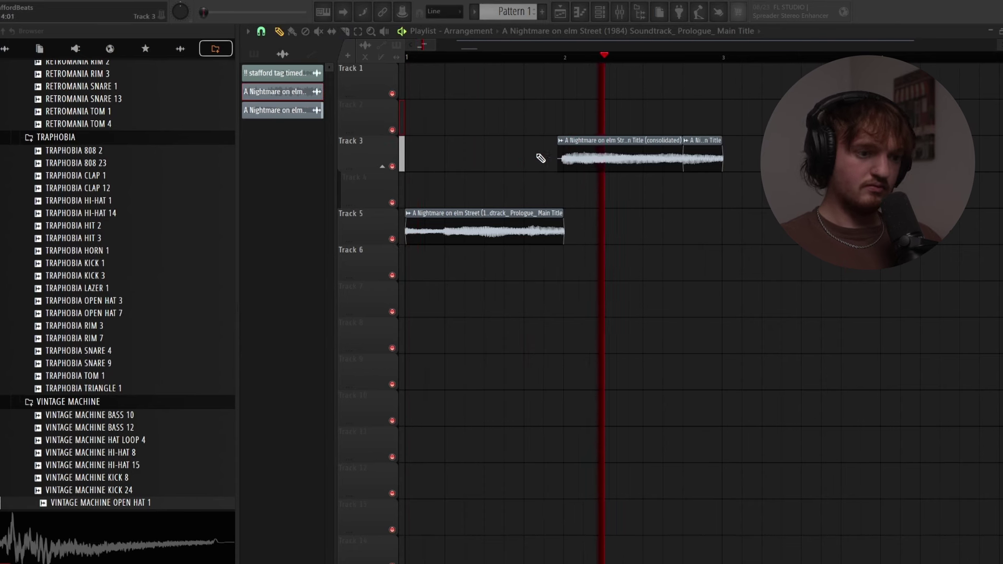
key(space)
key(ctrl+a)
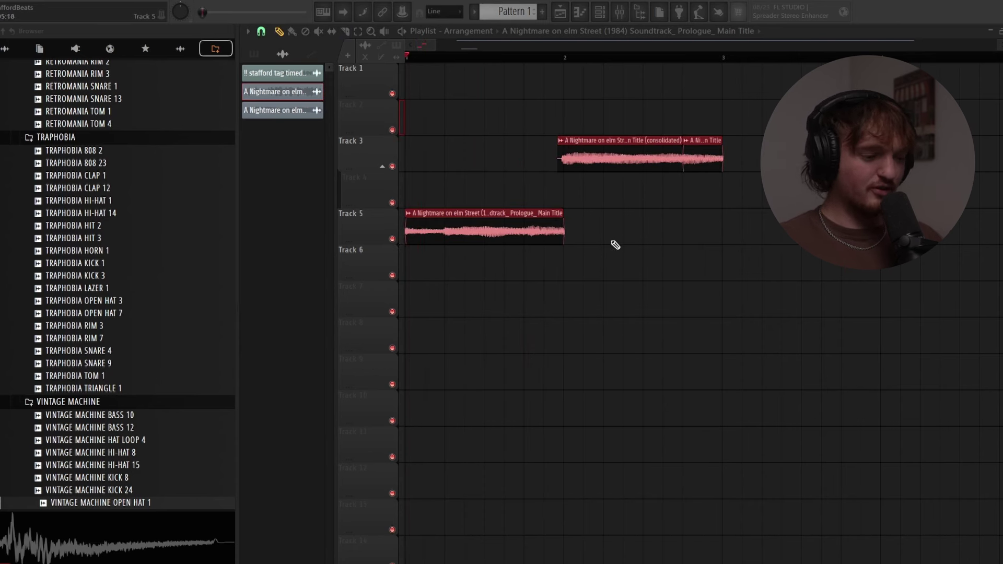
key(ctrl+b)
- Play the duplicated soundtrack phrase through from bar 1
scroll(765, 192, right, 3)
key(space)
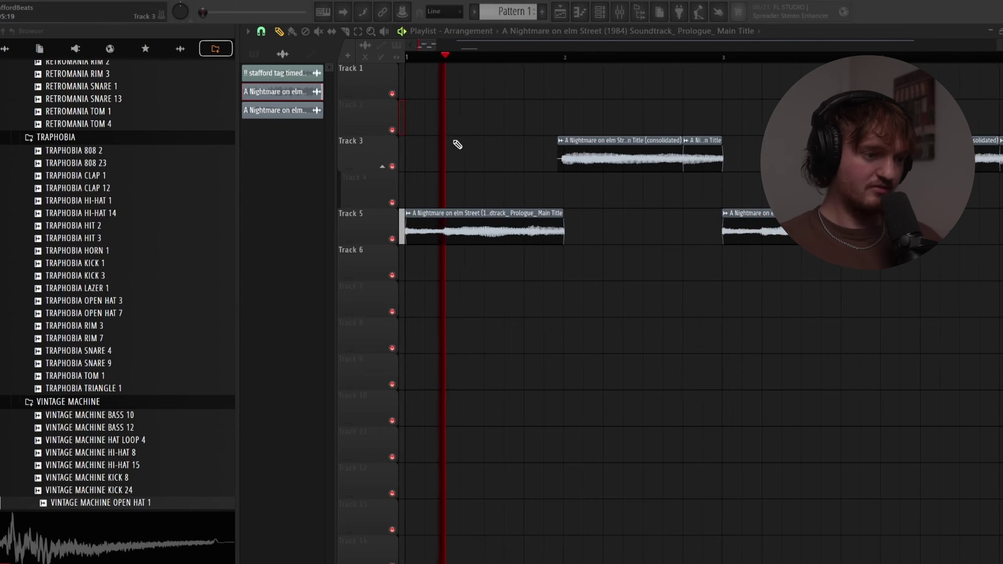
scroll(536, 63, down, 3)
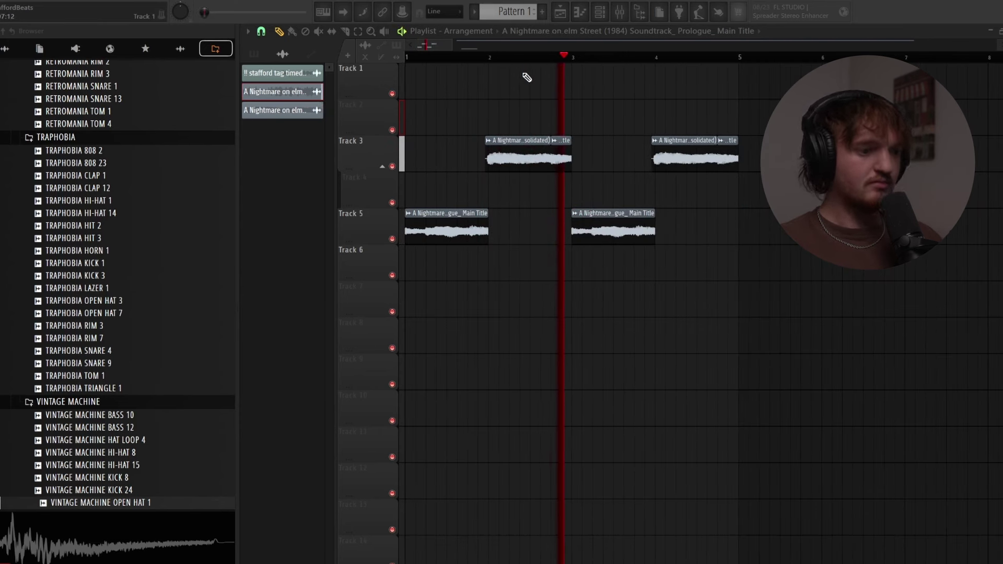
key(space)
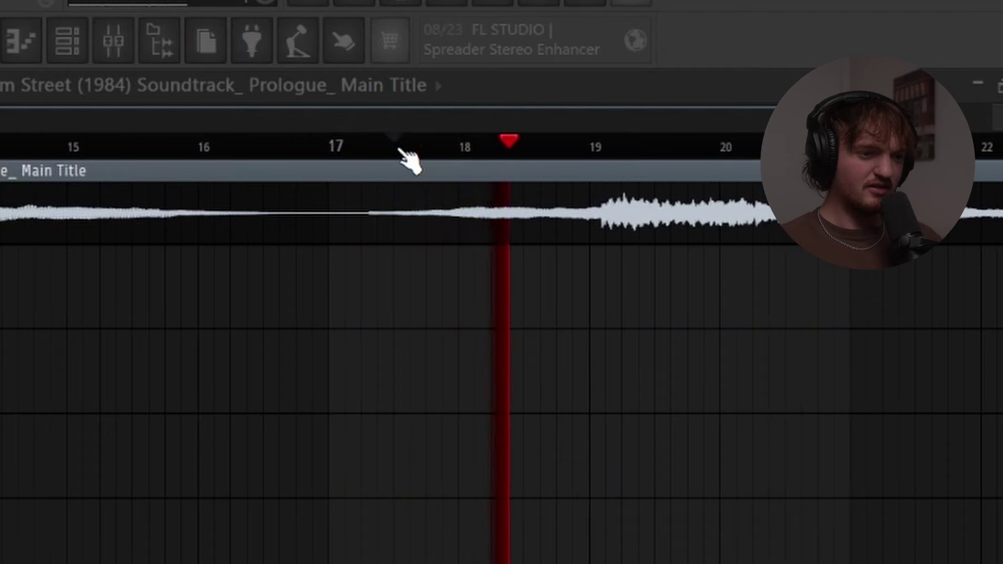
- Load FIN-MICRO on the soundtrack's mixer insert and adjust its Amount to about 66 in Infinity mode
scroll(407, 157, up, 1)
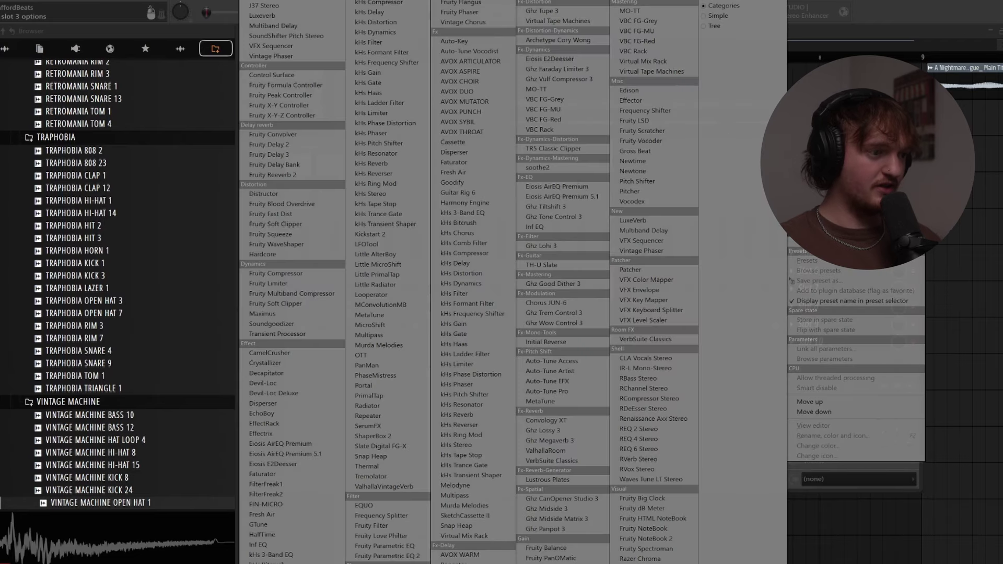
click(264, 16)
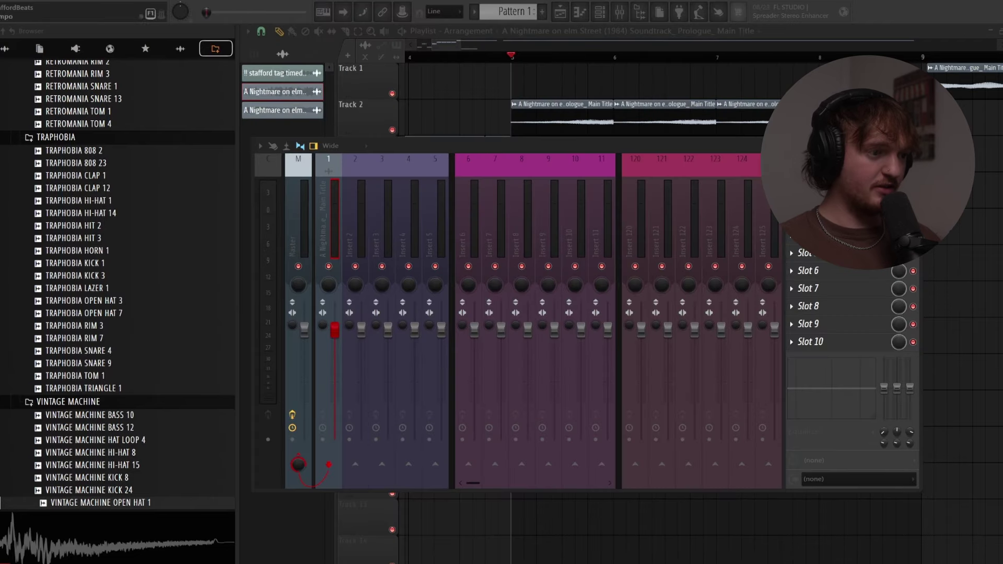
click(807, 217)
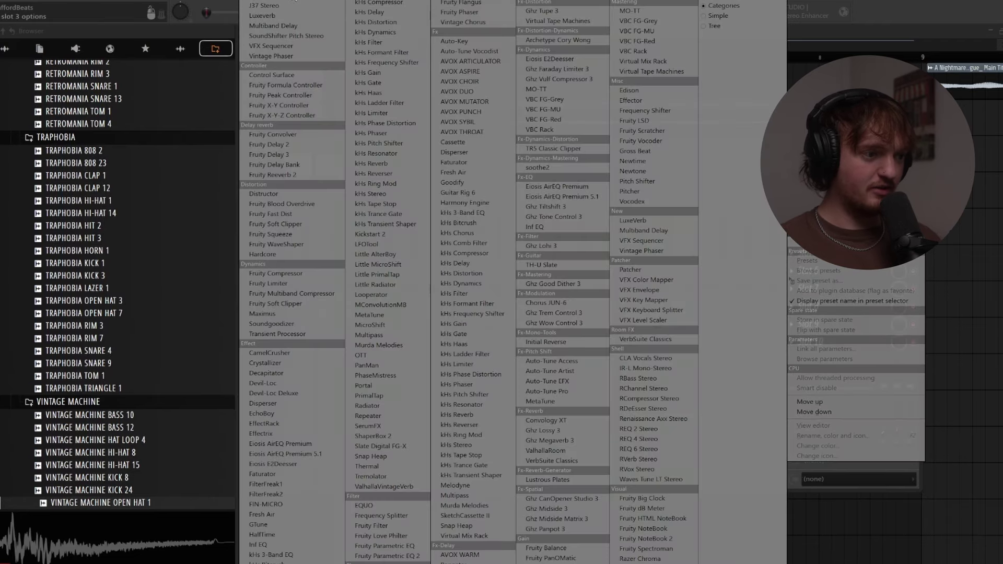
click(304, 6)
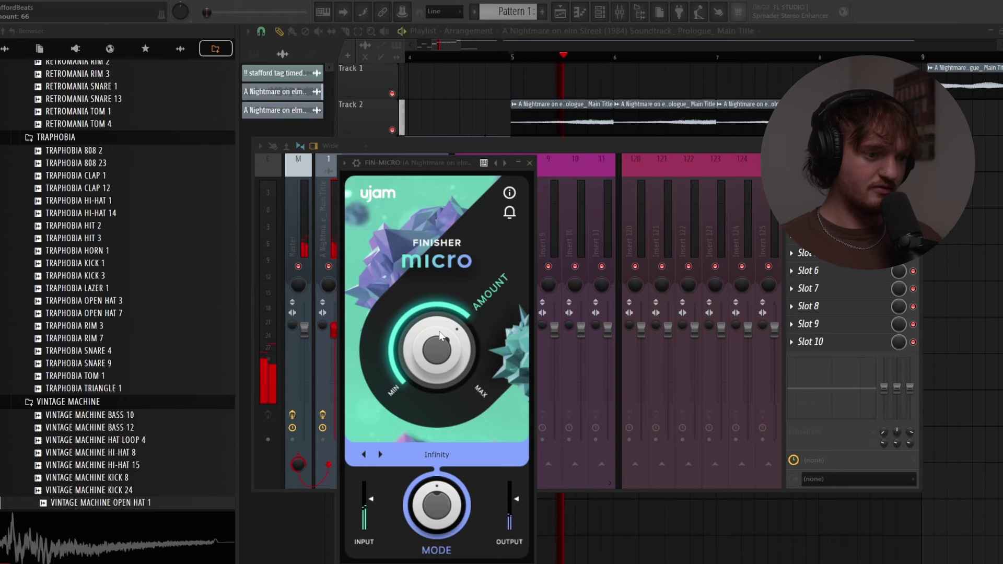
scroll(435, 344, up, 2)
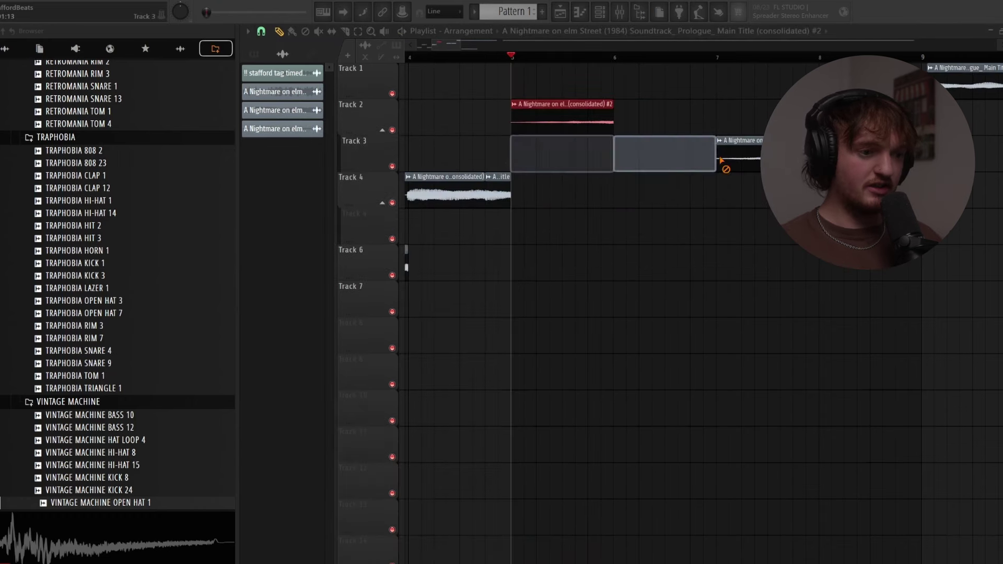
- Delete the old clips on Track 3 and duplicate the consolidated #2 clip on Track 2 three times from bar 5
right_click(721, 159)
key(ctrl+b)
key(ctrl+b)
key(ctrl+b)
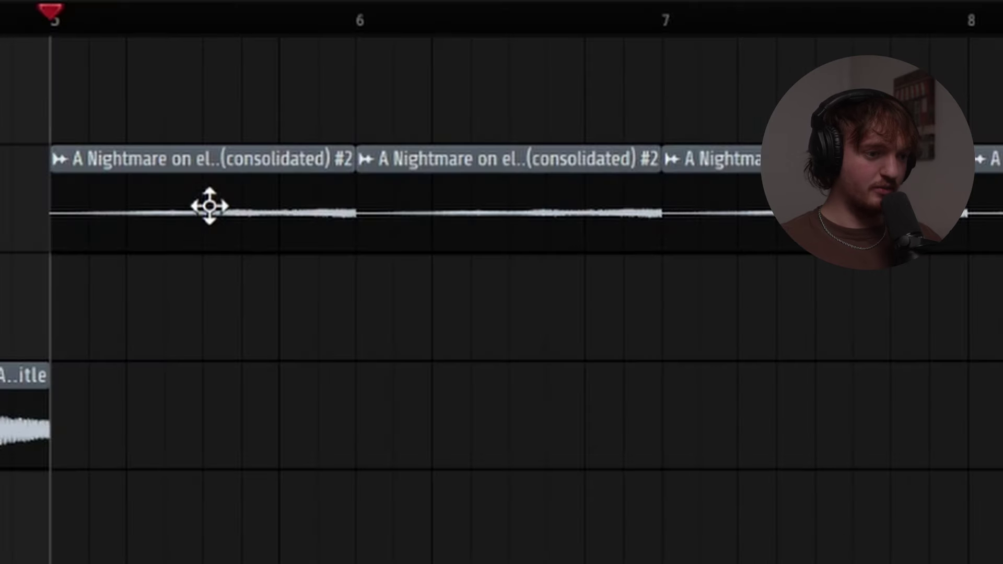
- Open the repeated clip's channel settings, play the section back and add an effect in mixer slot 4
double_click(563, 119)
key(space)
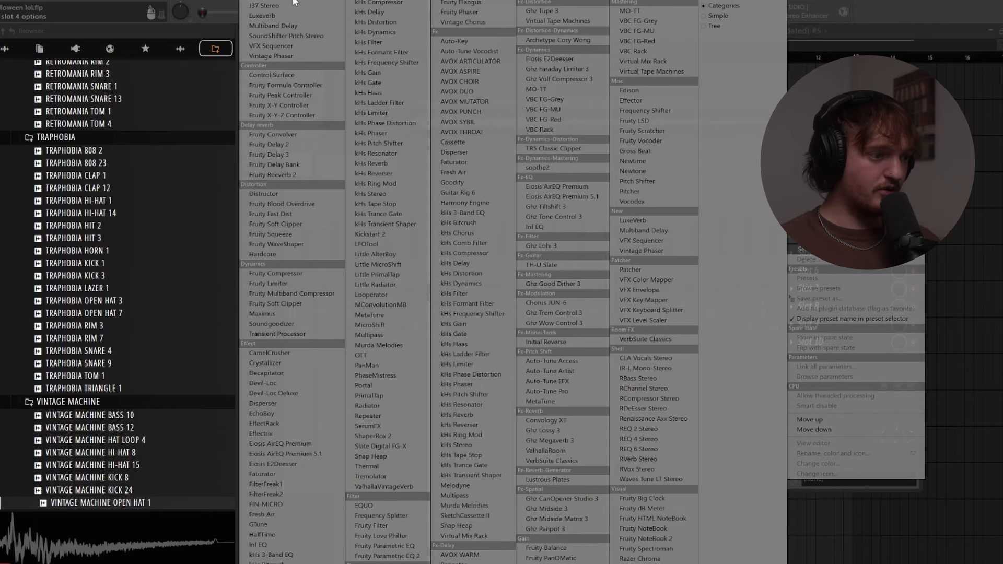
click(294, 1)
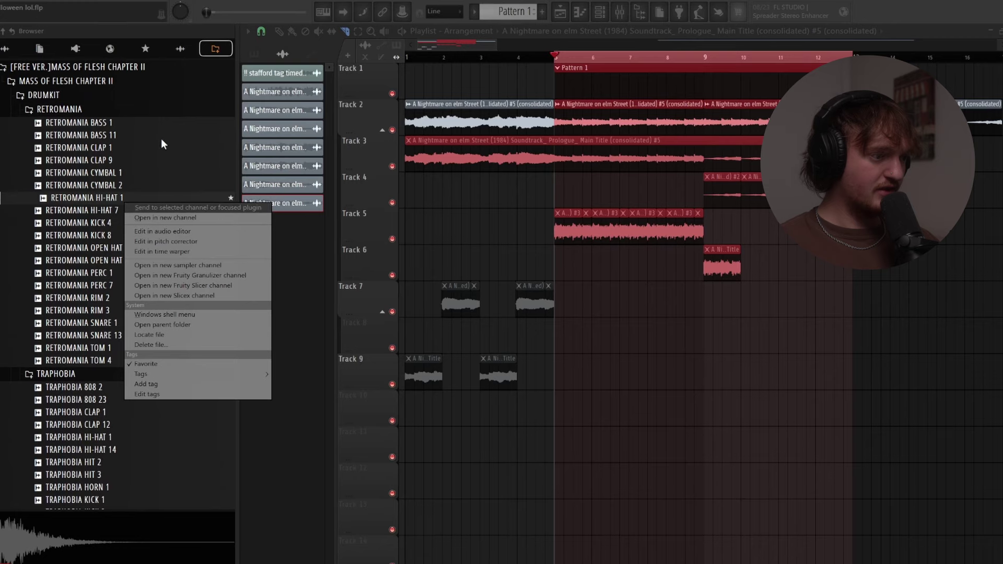
- Add TRAPHOBIA CLAP 1 as a new channel and place one clap per bar across eight bars of Pattern 1
click(68, 122)
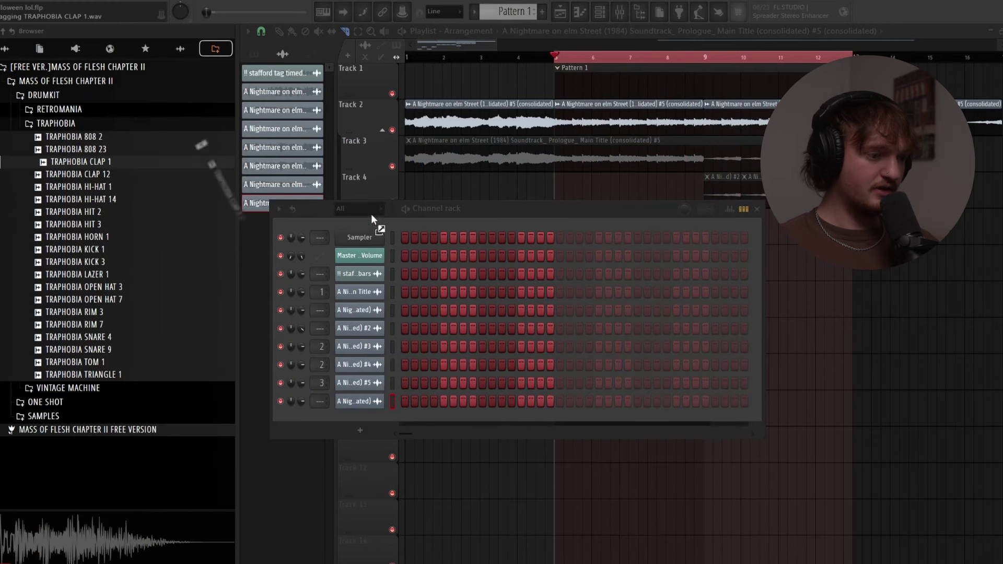
drag(345, 245, 387, 242)
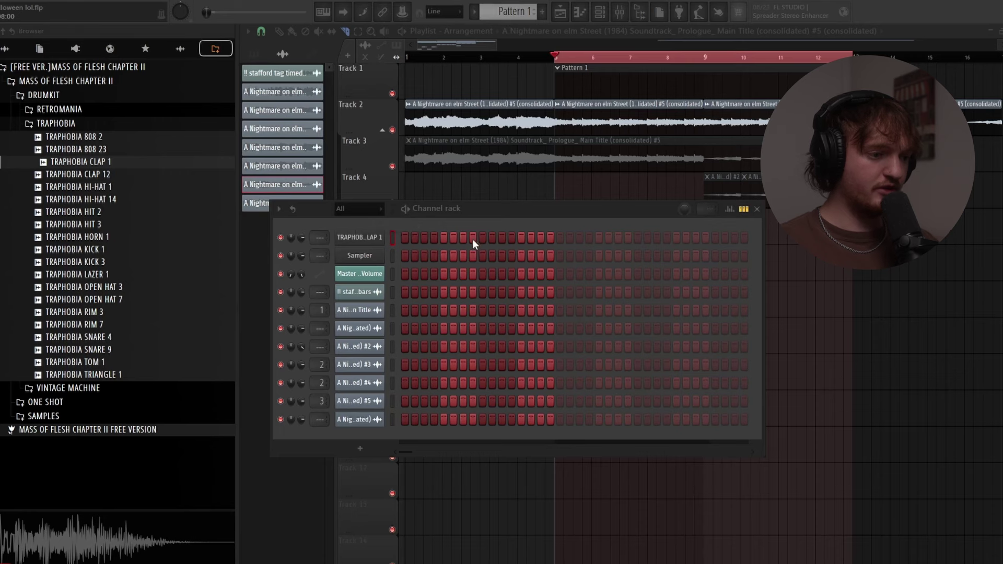
key(F7)
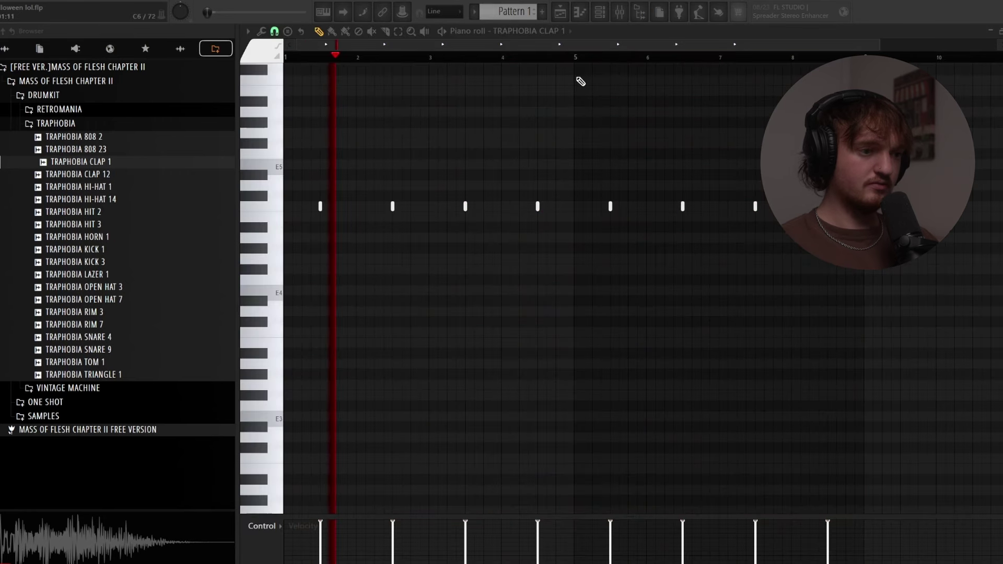
click(559, 12)
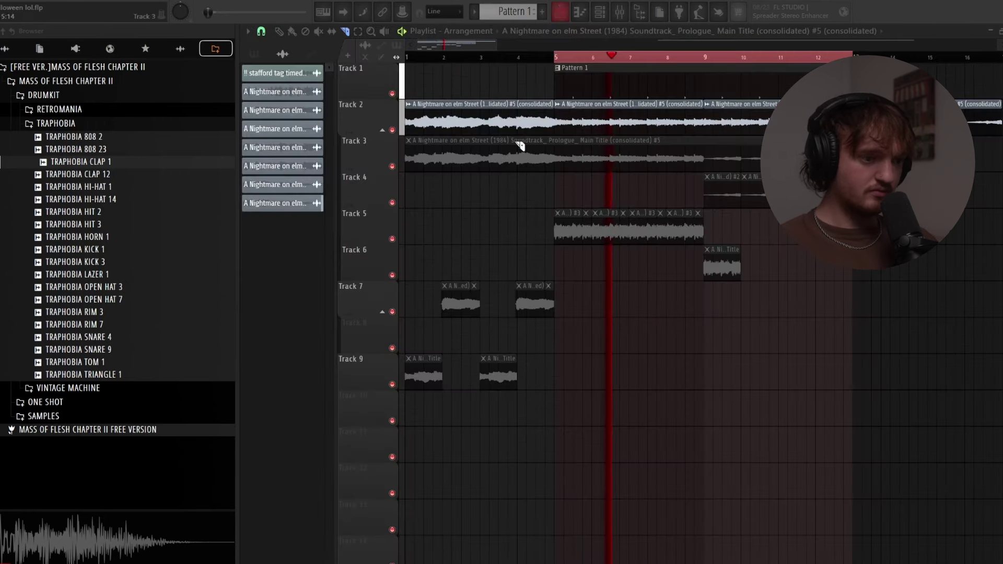
- Play the arrangement from its opening bars, turn off the metronome and select the Pattern 1 clip on Track 1
double_click(498, 121)
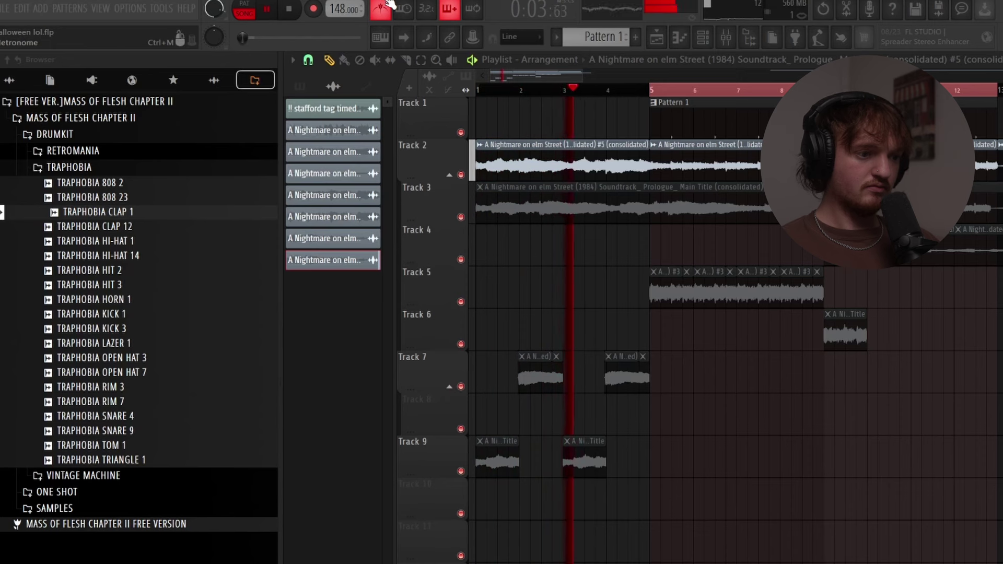
click(385, 7)
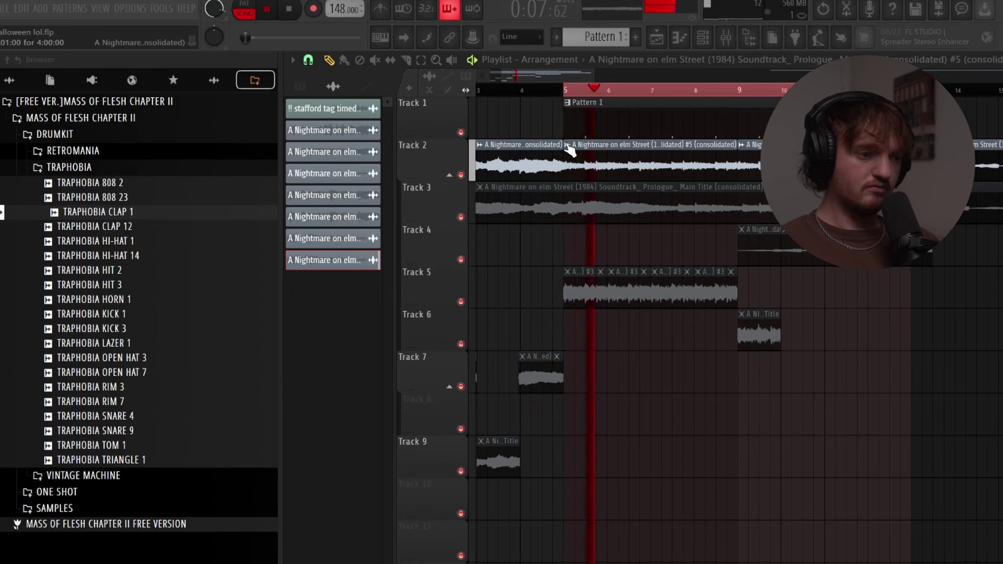
click(619, 127)
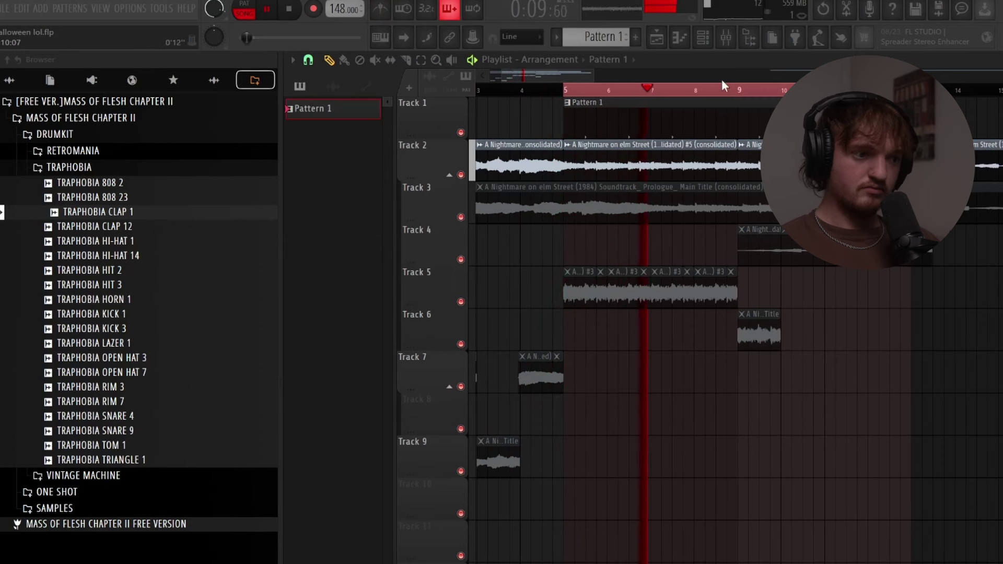
- Show the channel rack, audition the TRAPHOBIA hit and hi-hat samples and bring in TRAPHOBIA HI-HAT 14 as a channel
click(709, 41)
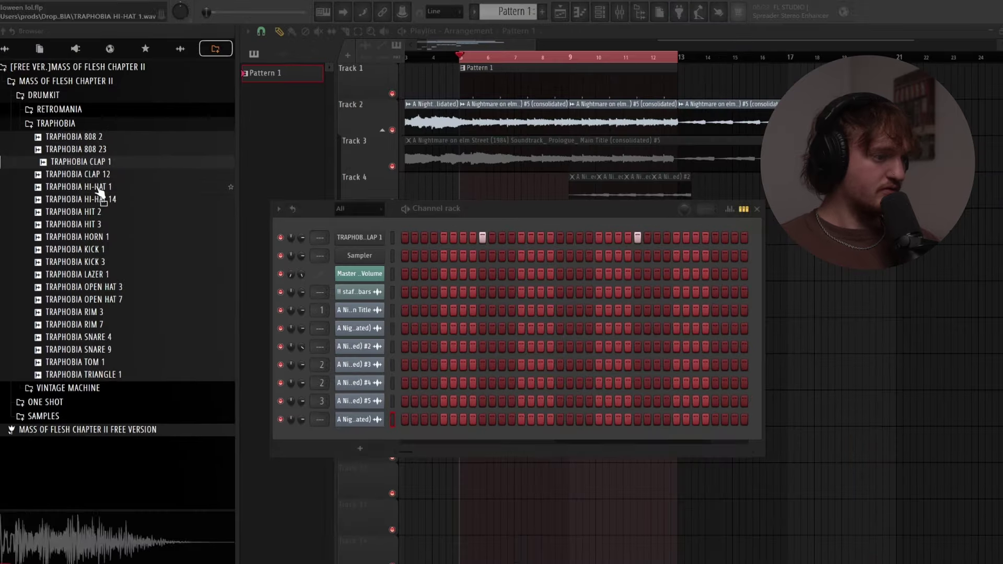
click(98, 187)
click(95, 224)
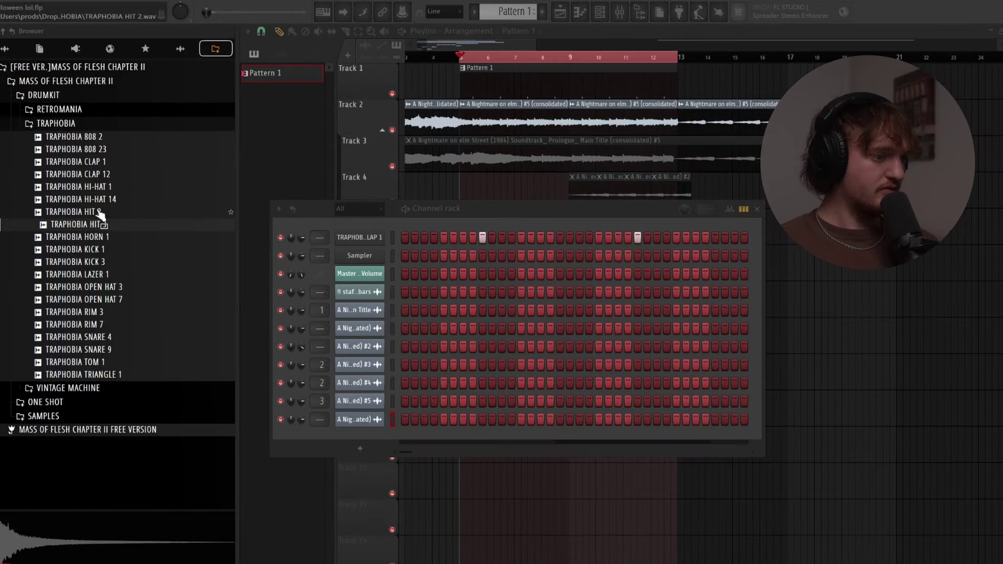
click(101, 200)
click(106, 187)
click(104, 191)
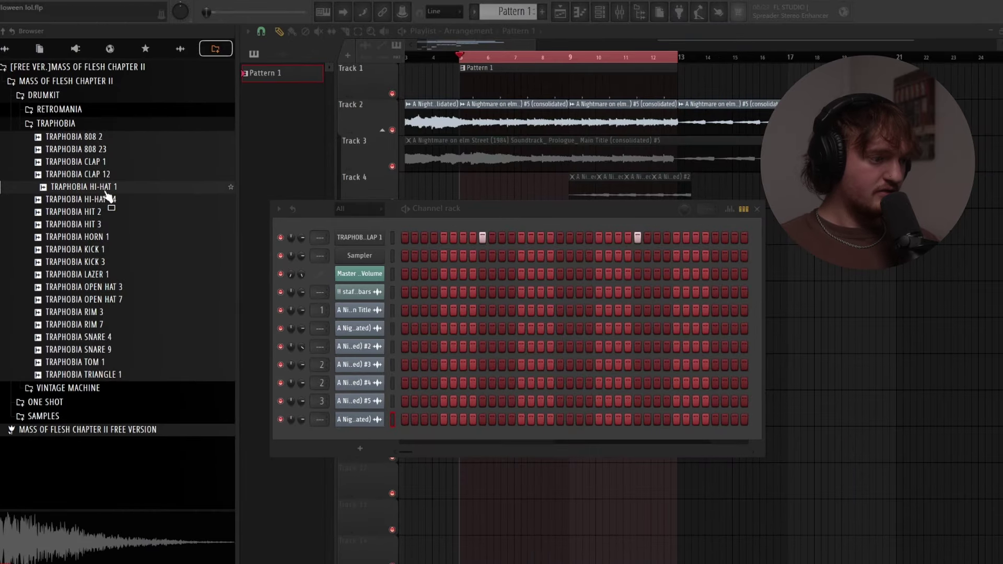
click(110, 200)
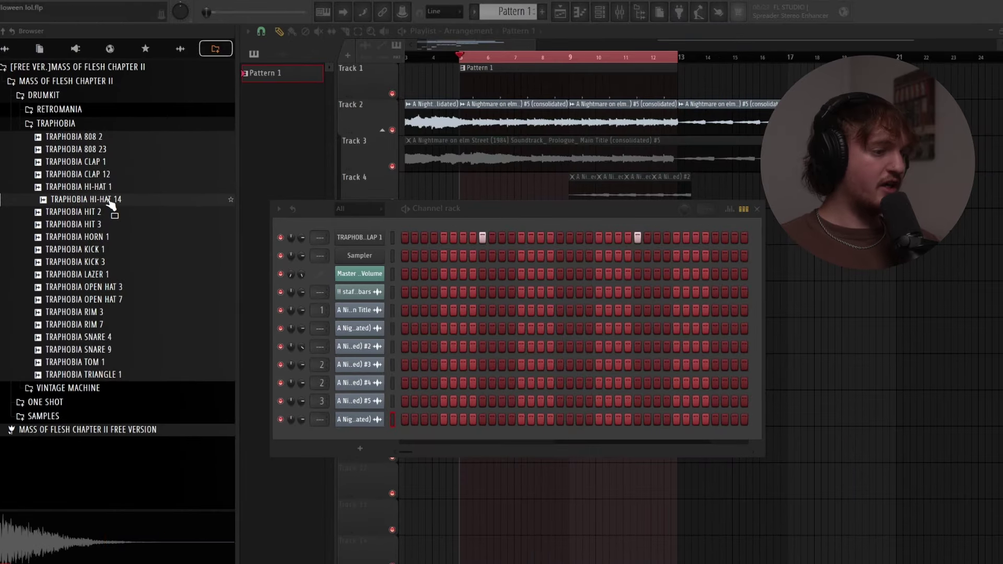
- Write the hi-hat pattern with C5 hits and a single A3 and D#4 in bar 1, leading to F4 hits in bar 2
drag(430, 220, 432, 230)
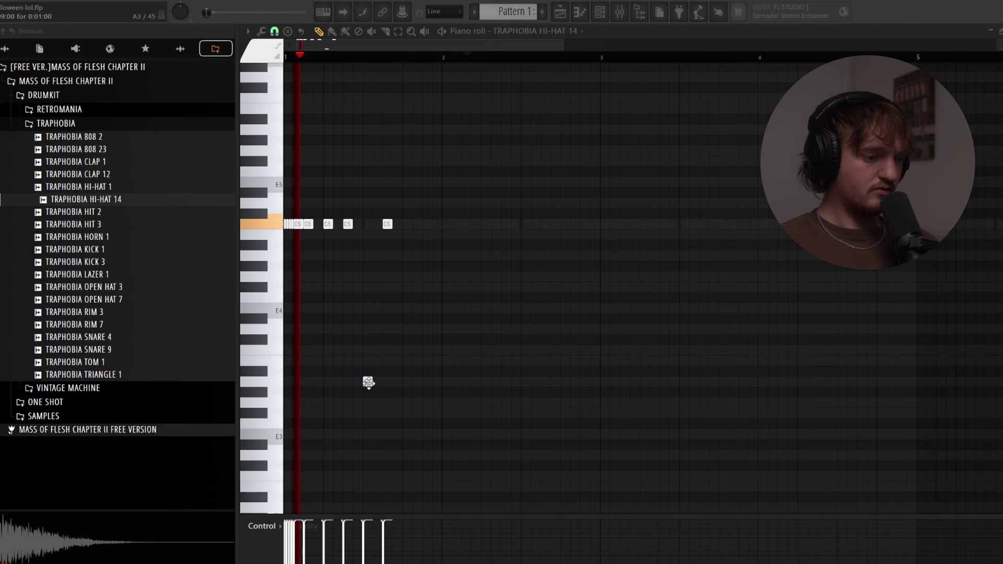
click(427, 318)
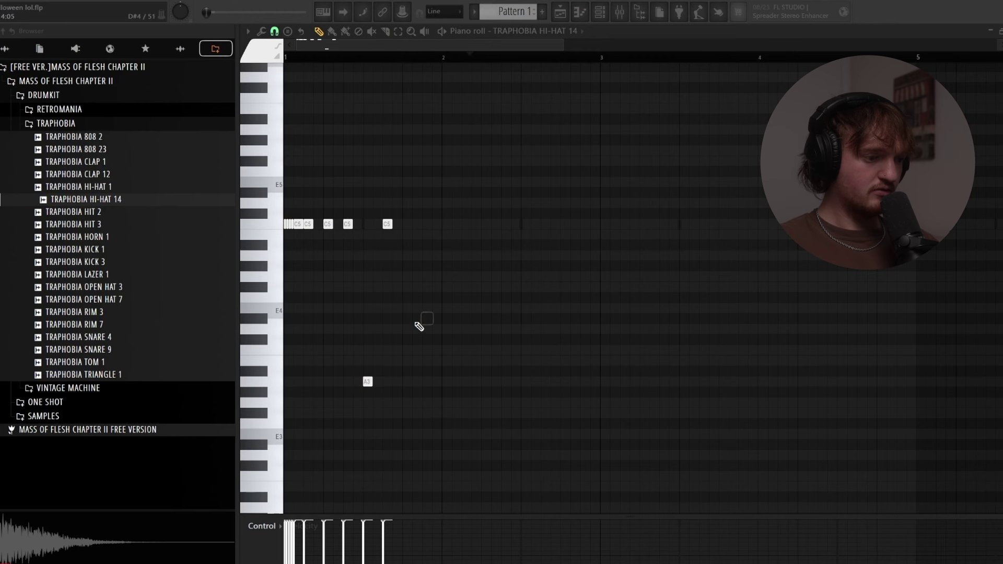
click(466, 297)
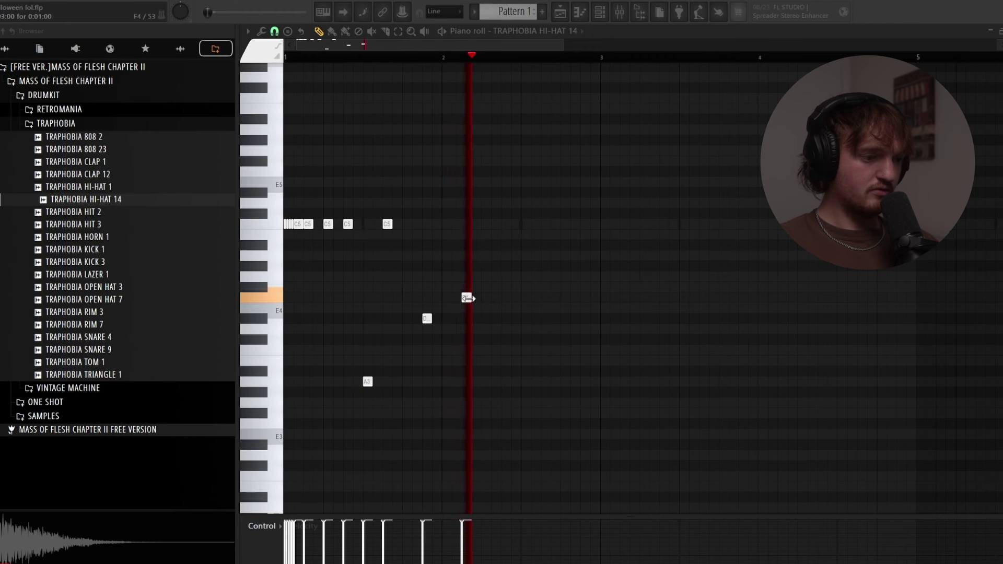
click(446, 298)
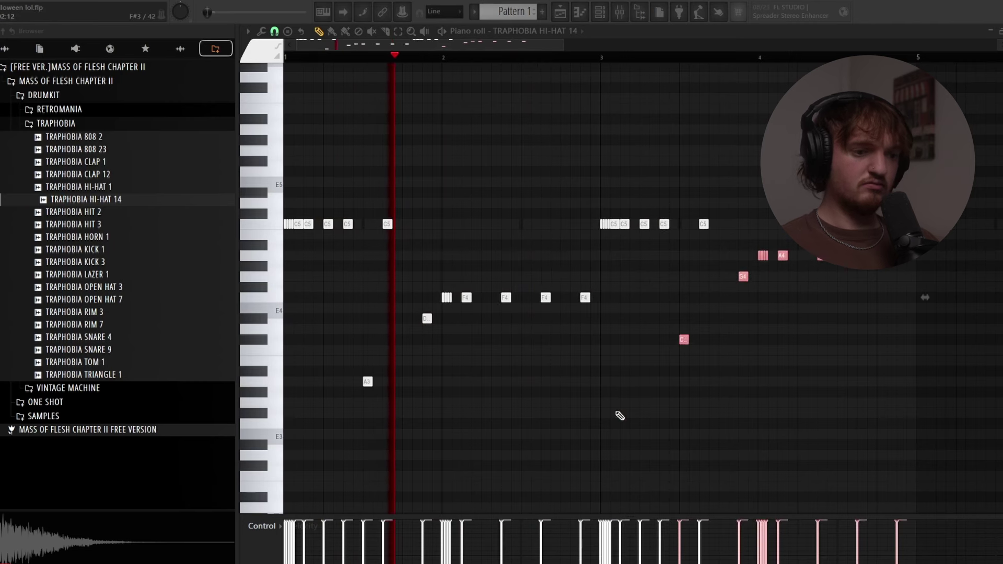
- Raise the selected hi-hat notes in bars 3 and 4 by three semitones and duplicate the pattern
key(shift+Up)
key(shift+Up)
key(shift+Up)
key(ctrl+d)
- Place a short C5 note for TRAPHOBIA LAZER 1 in the second half of bar 1
drag(674, 221, 571, 278)
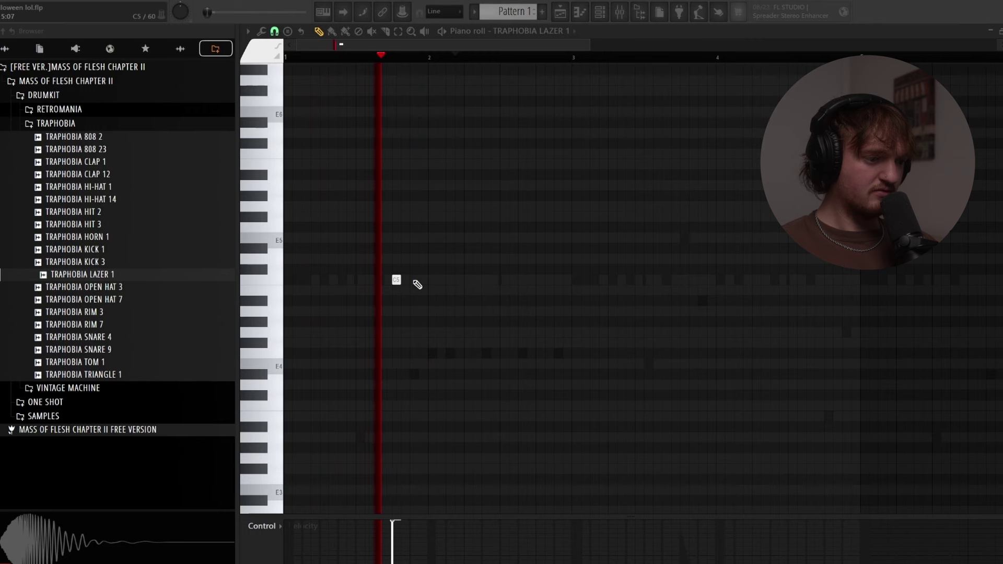
drag(400, 280, 394, 280)
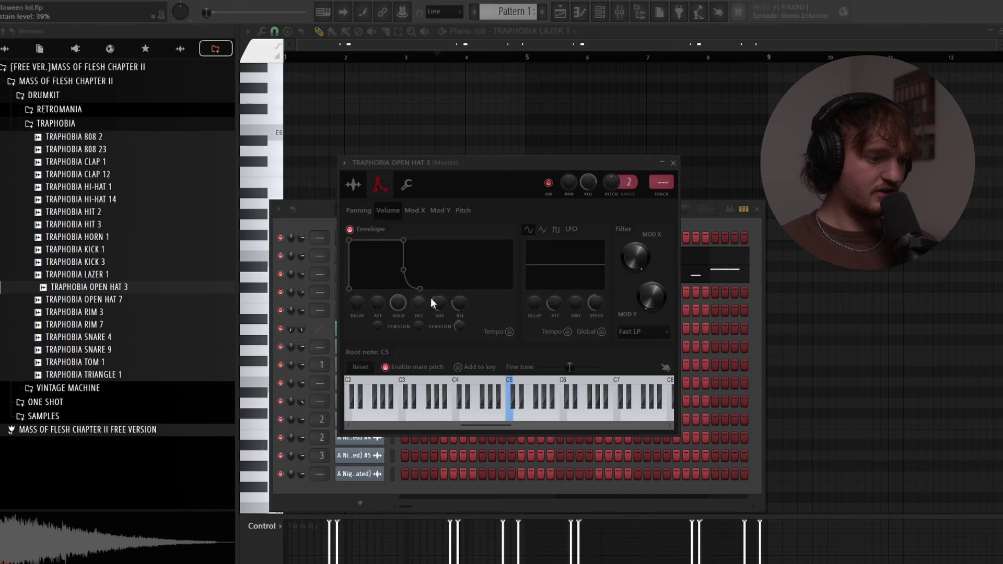
- Open the TRAPHOBIA OPEN HAT 3 channel in the piano roll, place its C5 notes across the first four bars and save the project
click(356, 246)
right_click(387, 232)
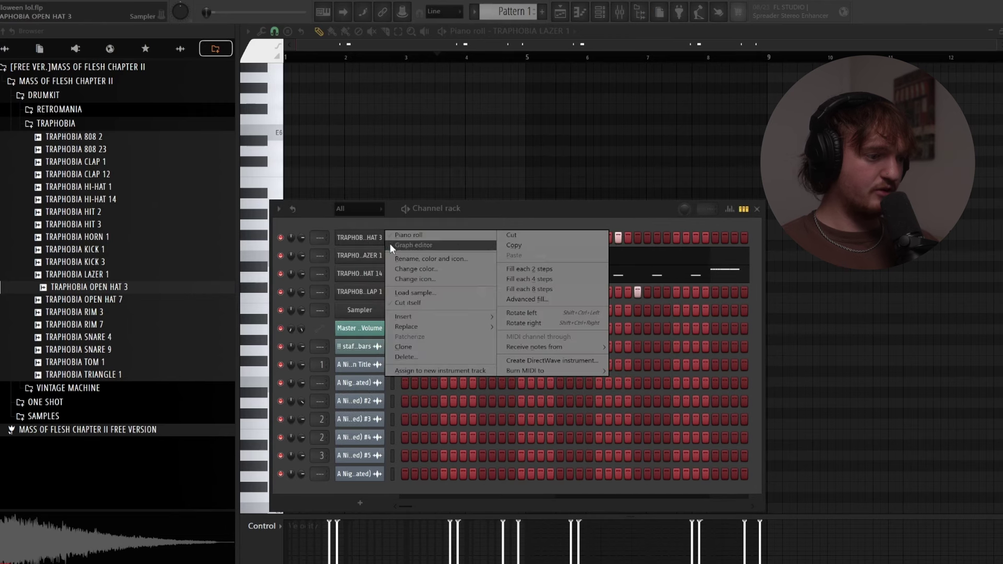
click(409, 235)
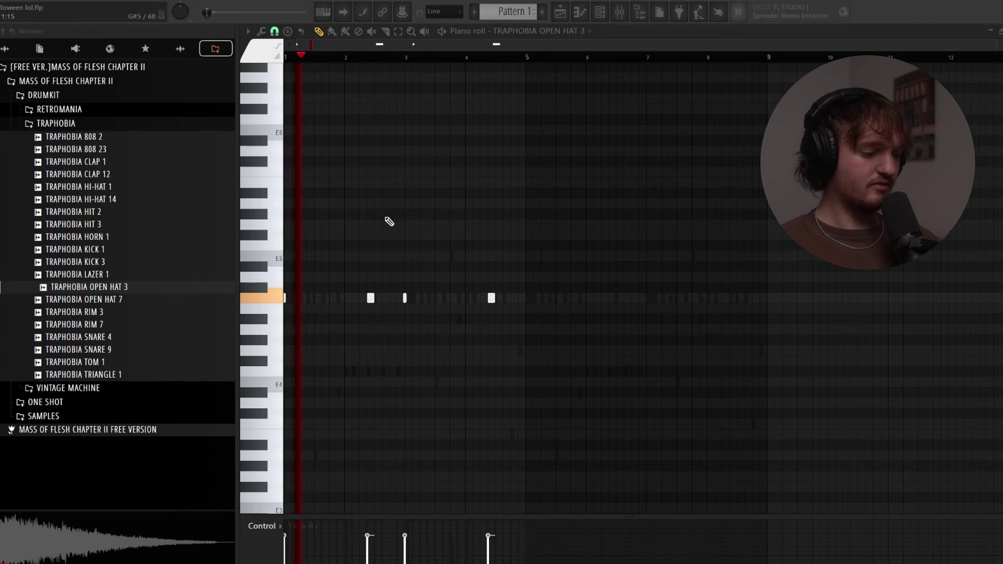
key(ctrl+s)
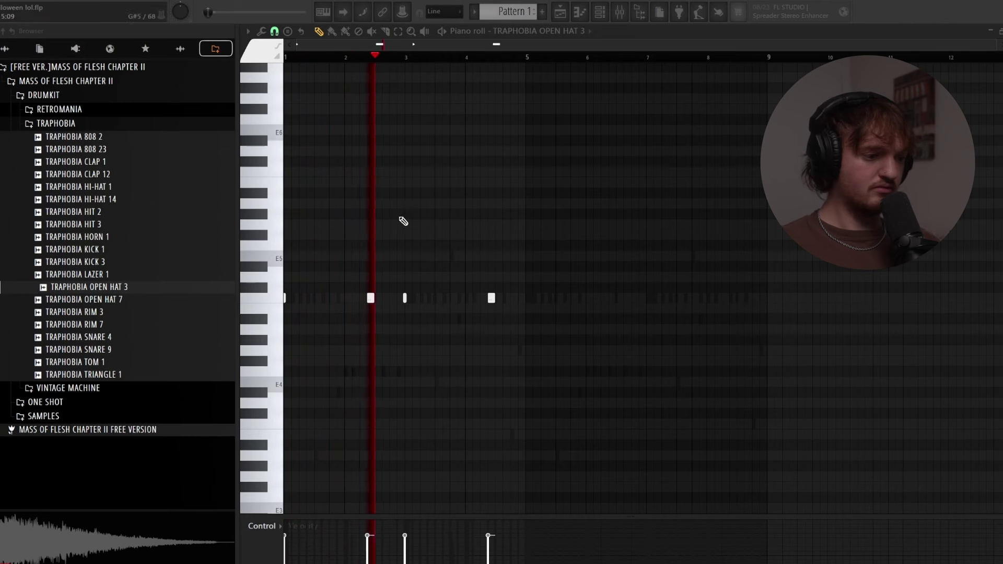
- Duplicate the open hat notes and bring in TRAPHOBIA SNARE 9 with two C5 notes in bar 2
drag(528, 60, 141, 108)
key(ctrl+b)
click(504, 363)
click(504, 360)
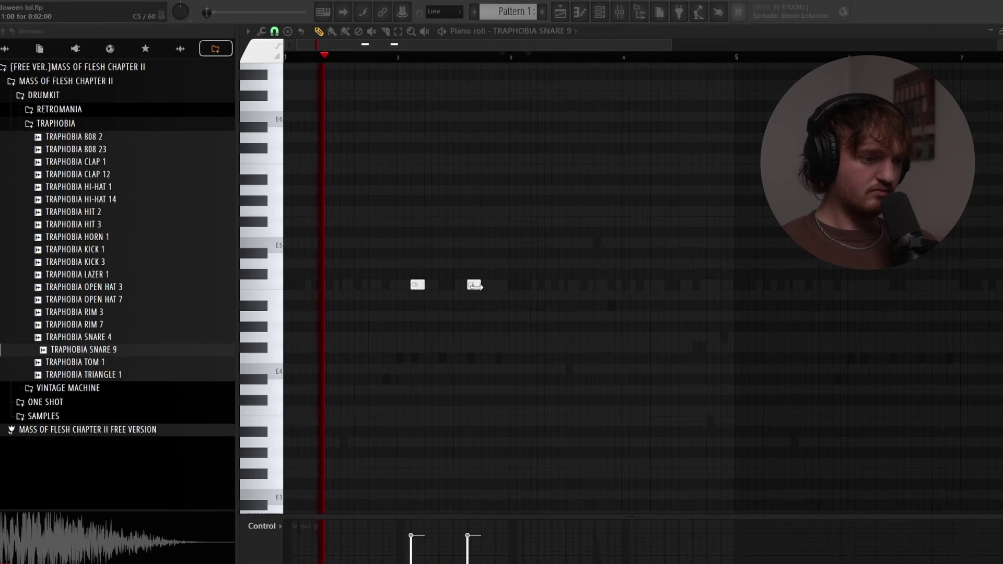
- Replace the second snare note in bar 2 with two shorter C5 notes nearer the end of the bar
ctrl+click(476, 285)
drag(478, 285, 472, 288)
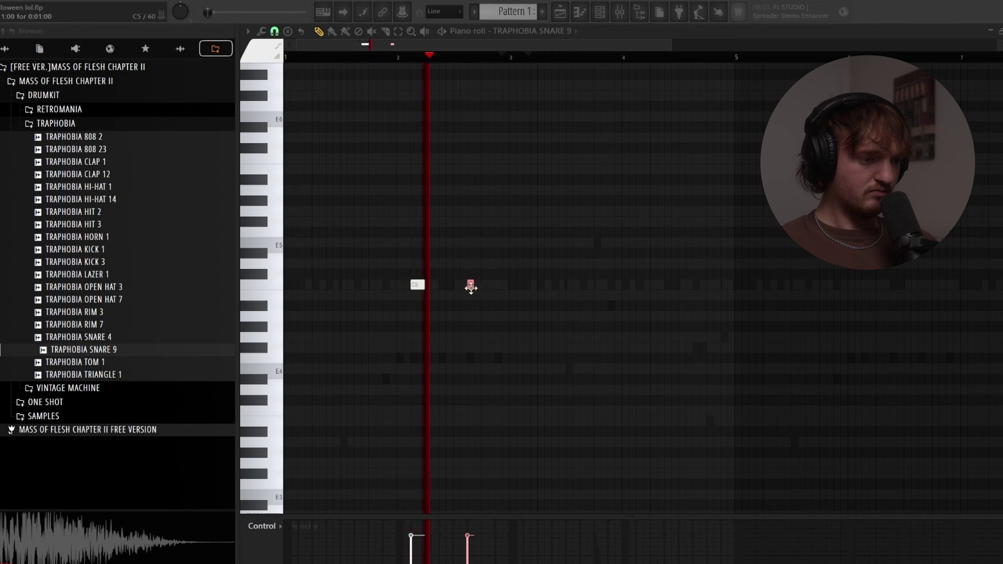
click(484, 285)
click(498, 284)
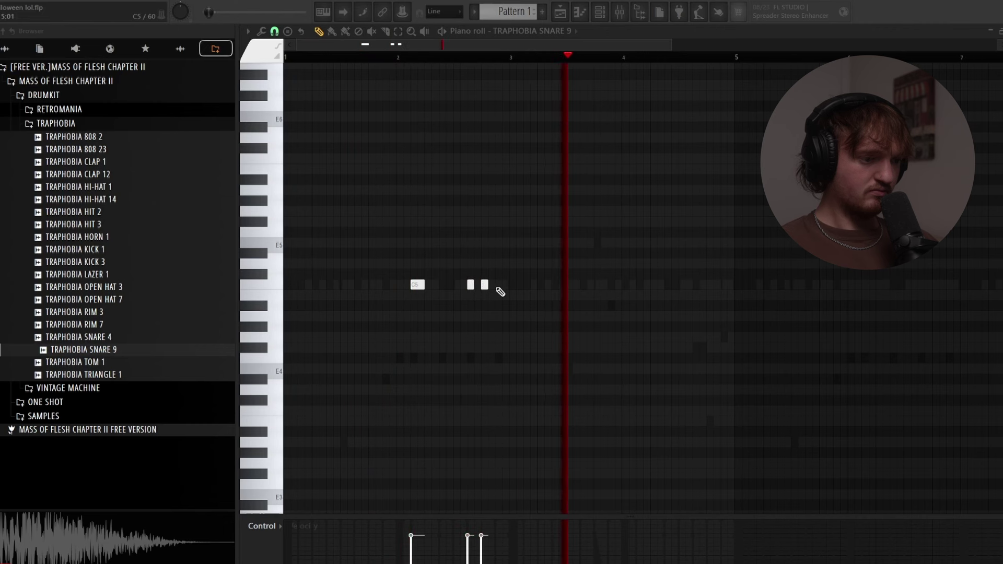
right_click(470, 285)
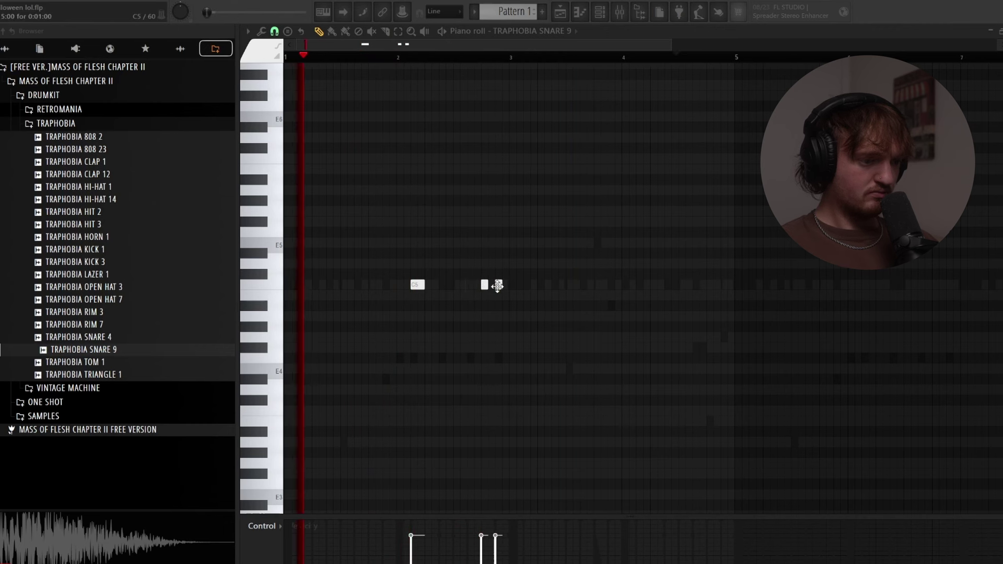